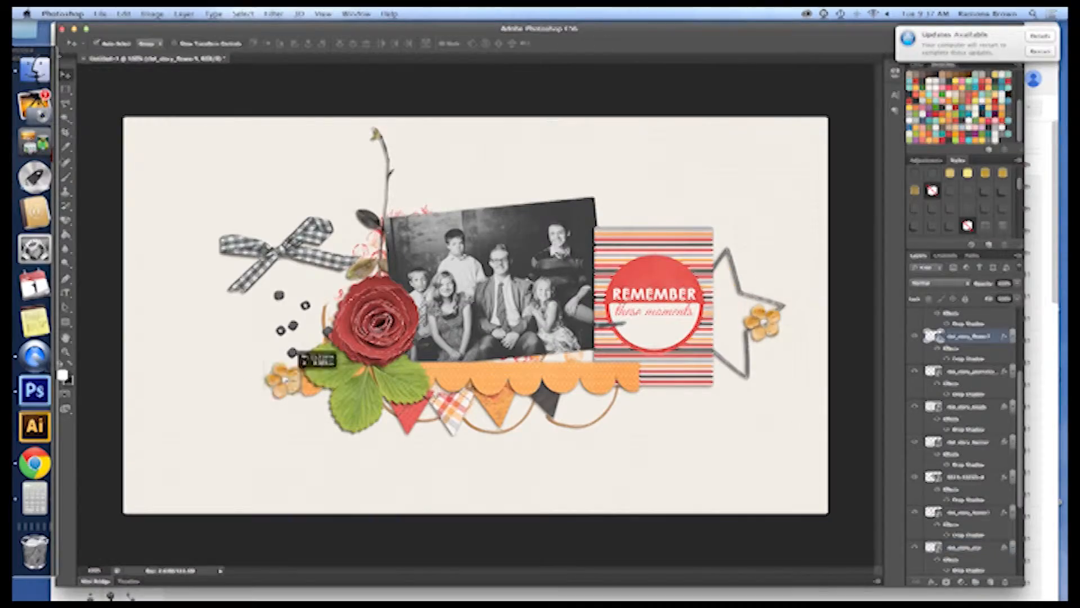
left_click_drag(696, 364, 706, 359)
left_click_drag(260, 410, 314, 273)
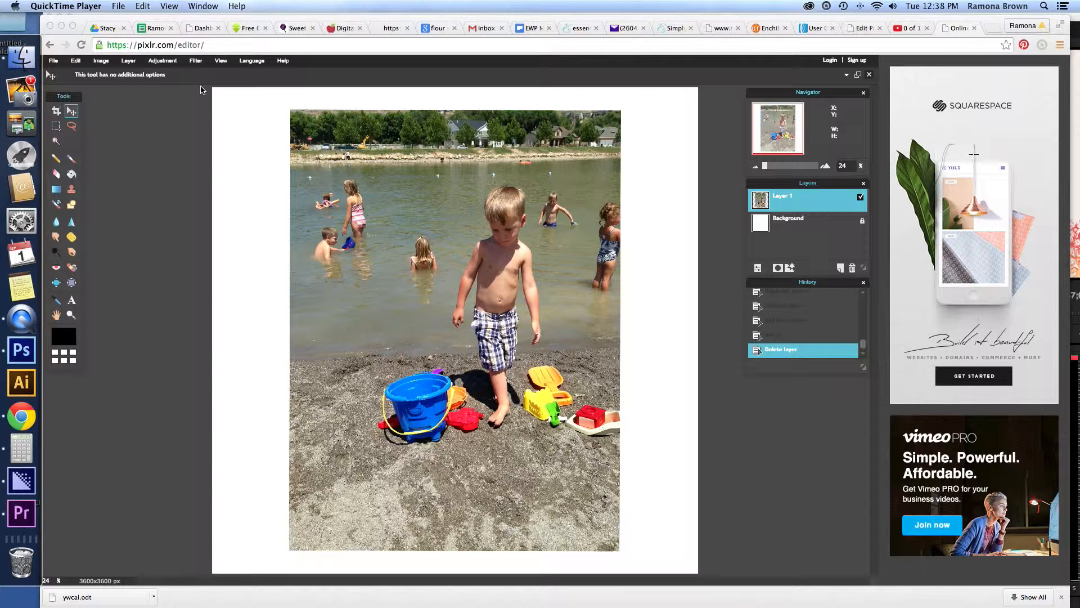
Duplicate the photo layer above the background and rename the original, lower photo layer "sharp layer".
left_click(702, 112)
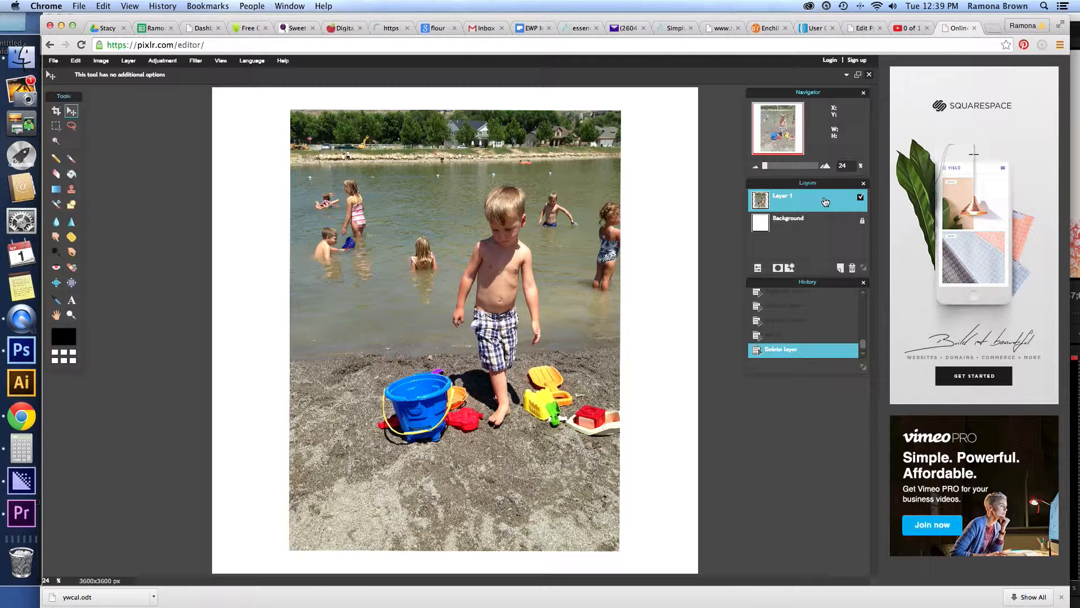
left_click_drag(832, 205, 840, 268)
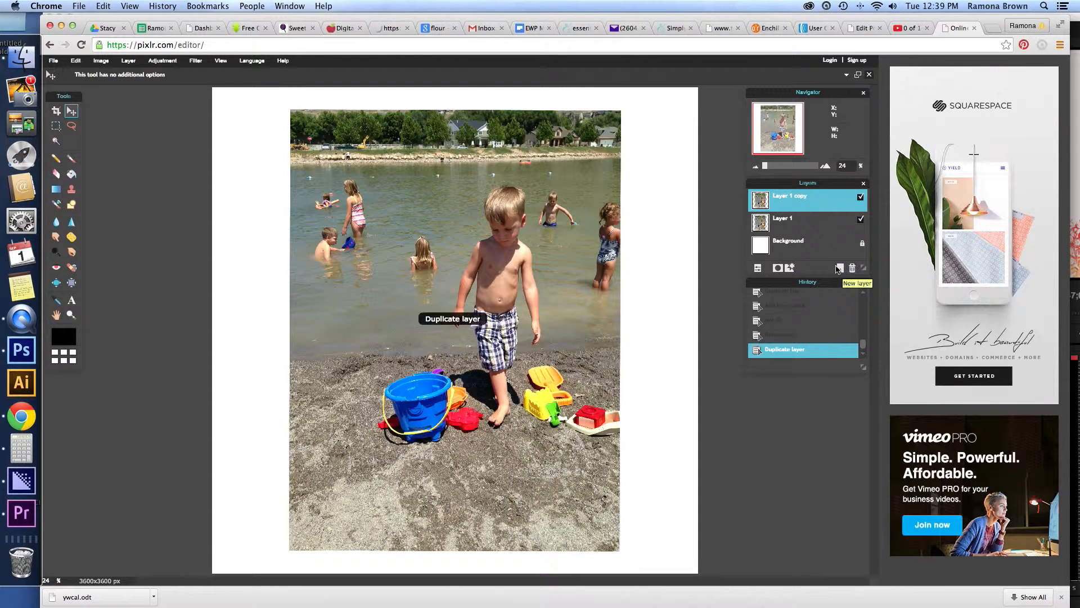
left_click(786, 221)
double_click(787, 221)
type("shar")
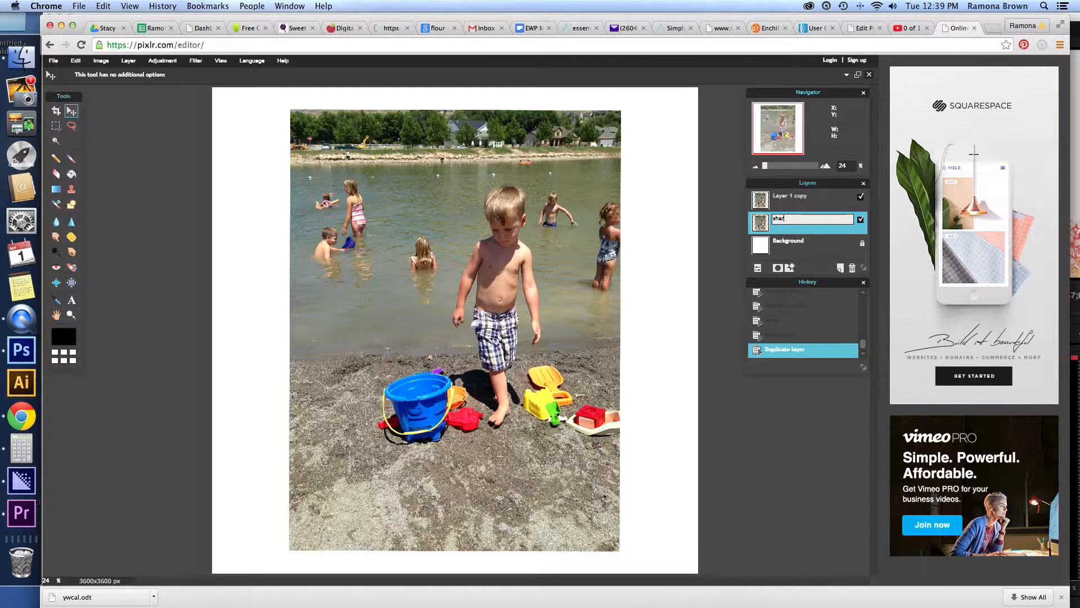
type("p layer")
Rename the duplicated photo layer at the top of the stack "blurred layer".
double_click(794, 198)
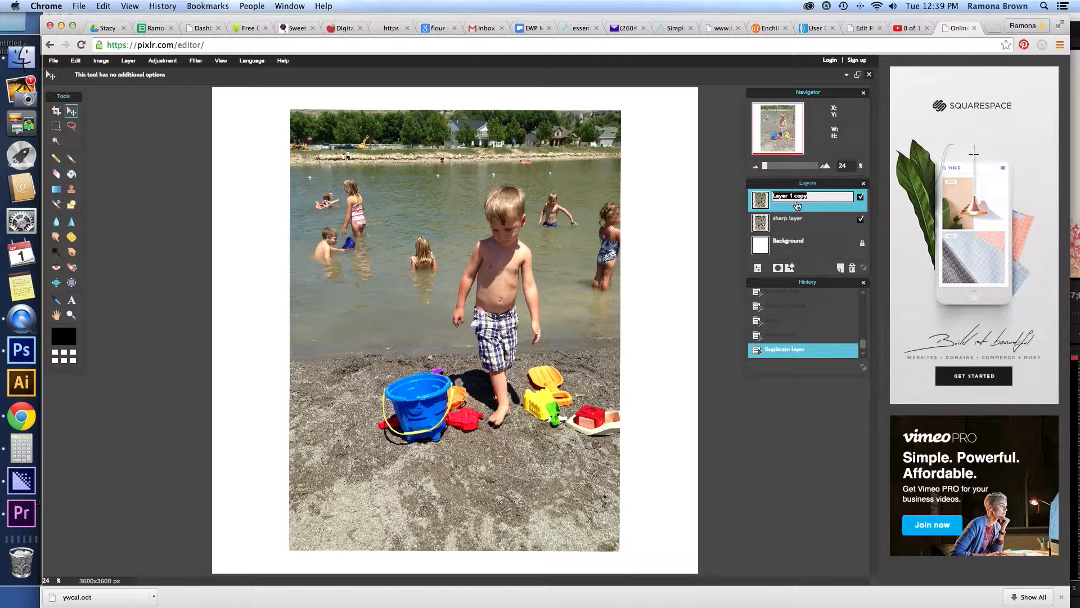
type("blur")
left_click(810, 219)
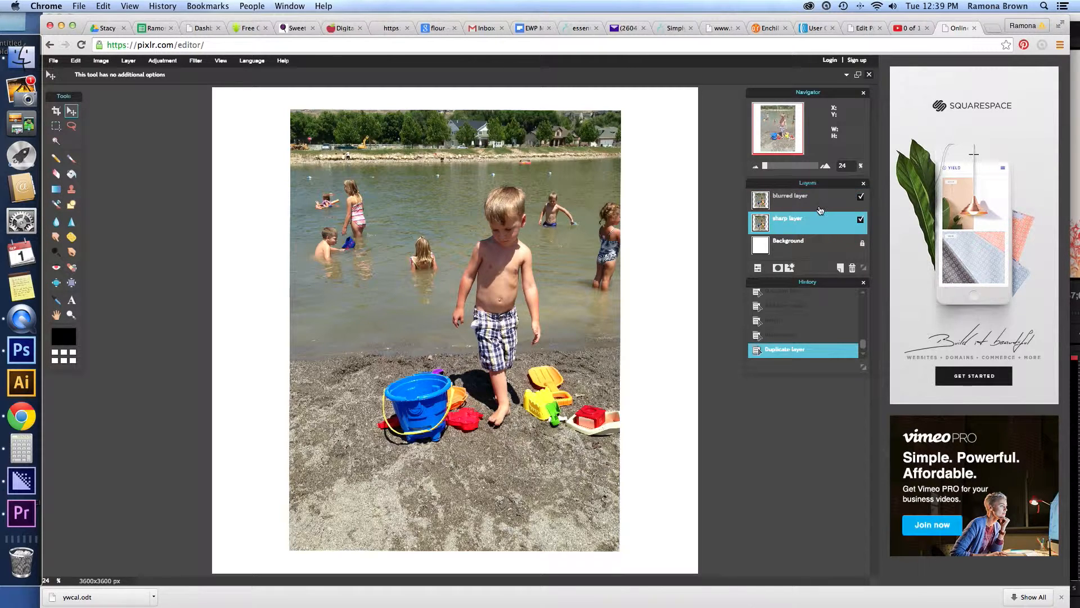
Apply a Gaussian blur with an amount of 83 to the blurred layer.
left_click(821, 207)
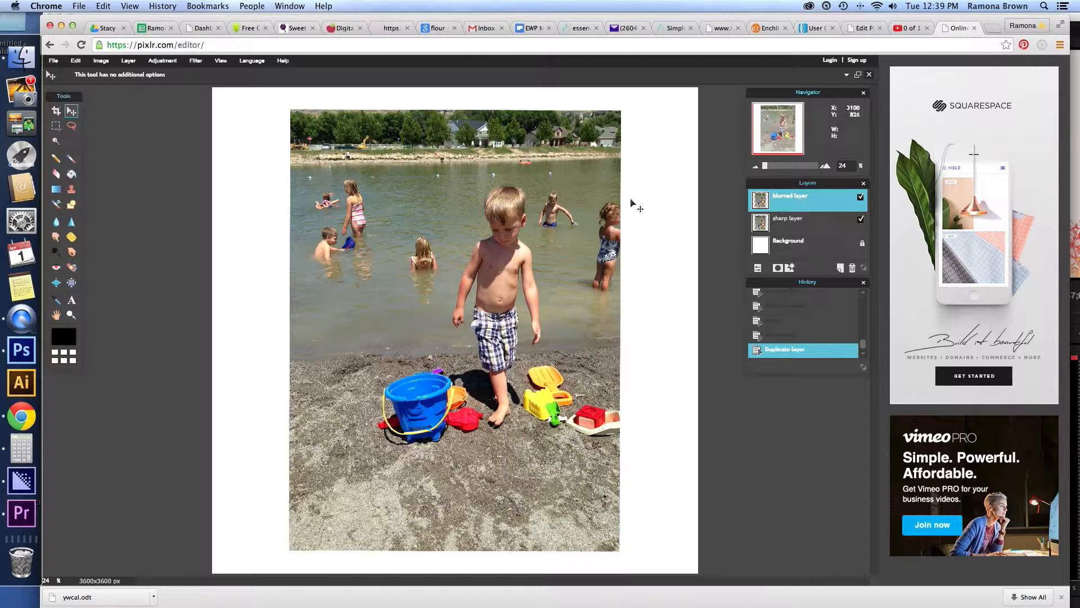
left_click(196, 60)
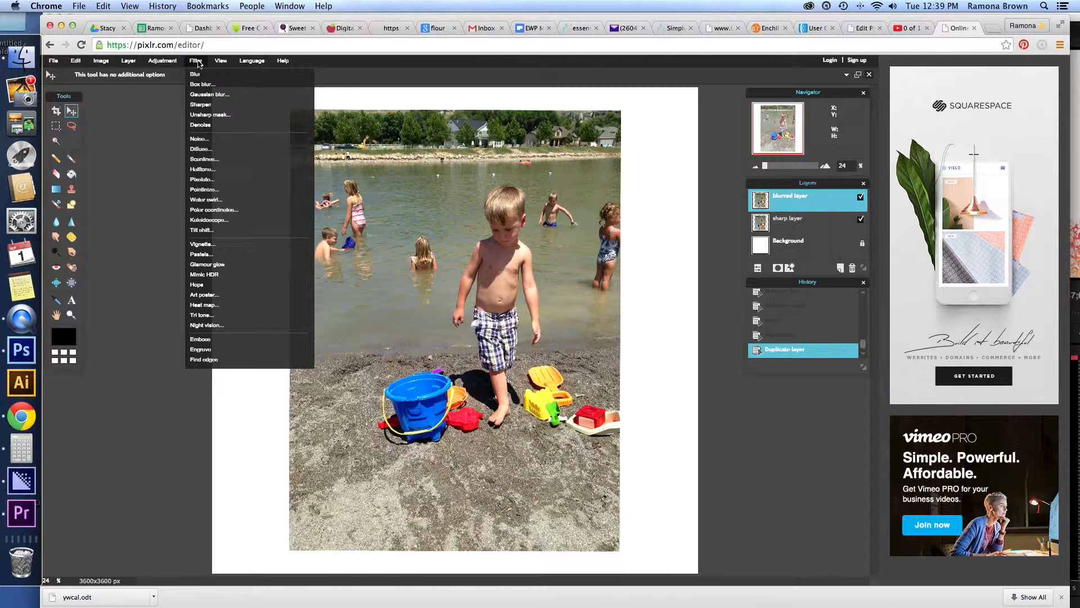
left_click(219, 95)
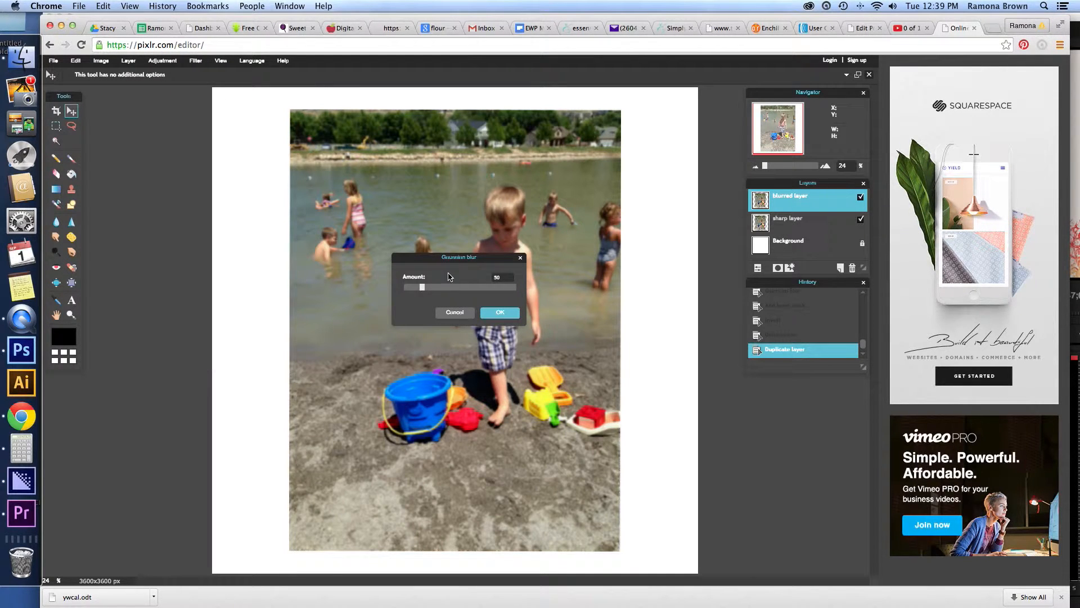
left_click_drag(425, 290, 527, 292)
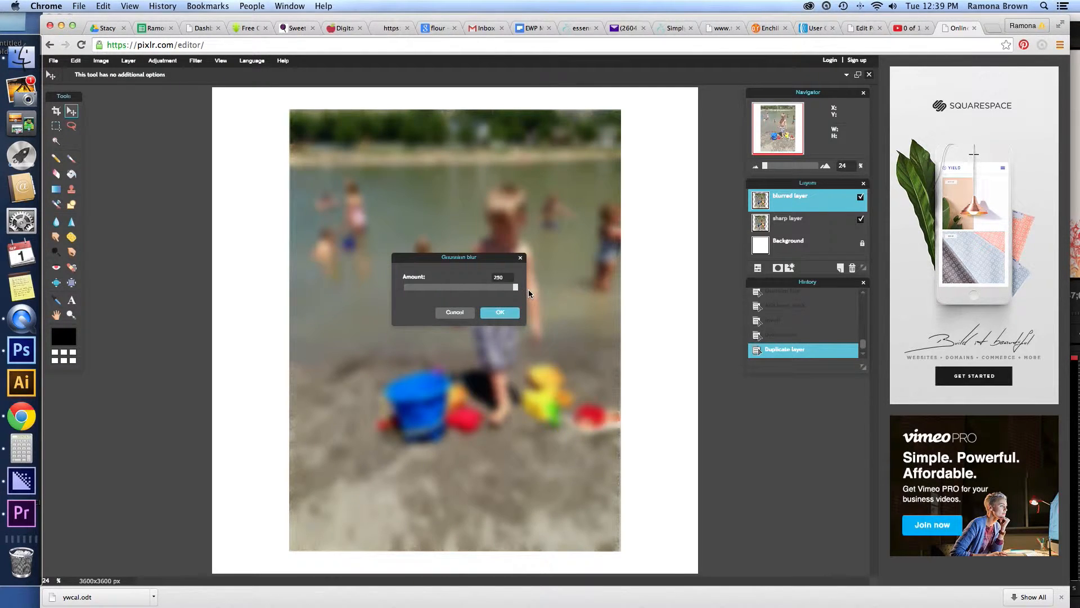
left_click_drag(515, 288, 473, 289)
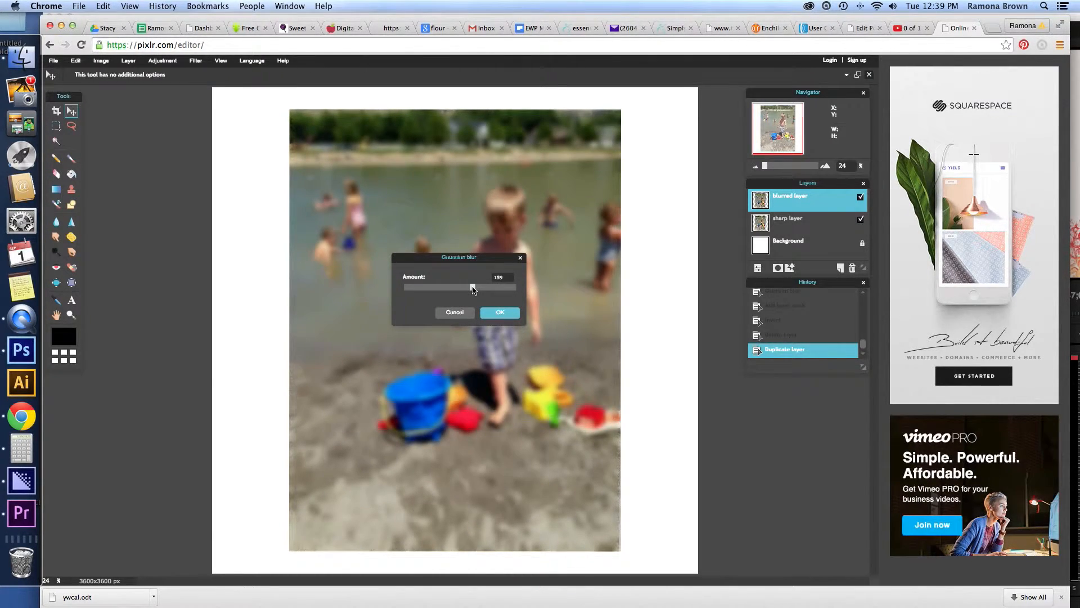
left_click_drag(473, 289, 458, 290)
left_click_drag(458, 290, 439, 290)
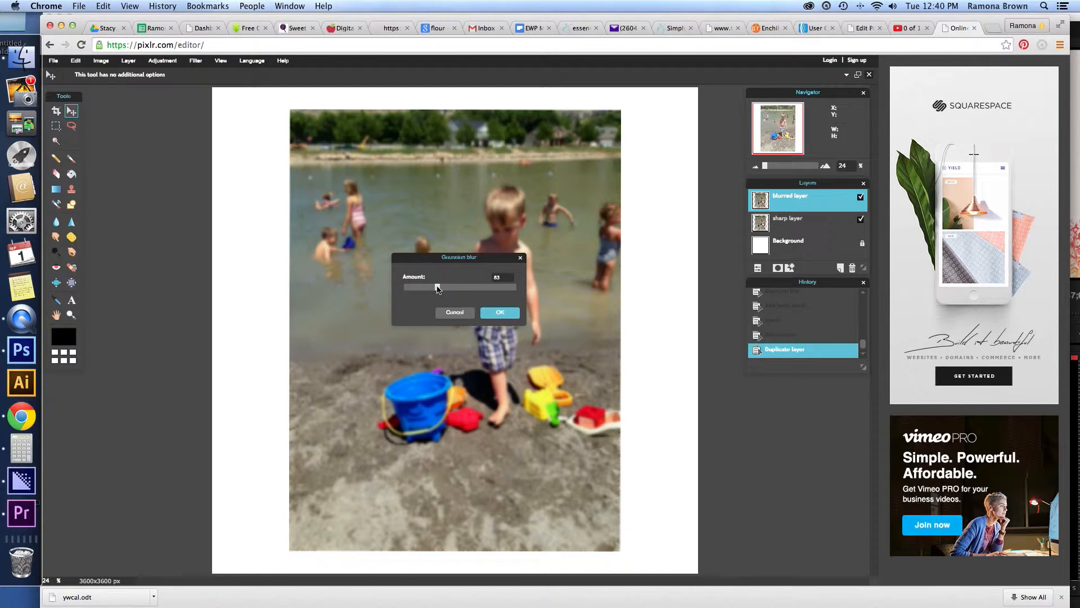
left_click(500, 313)
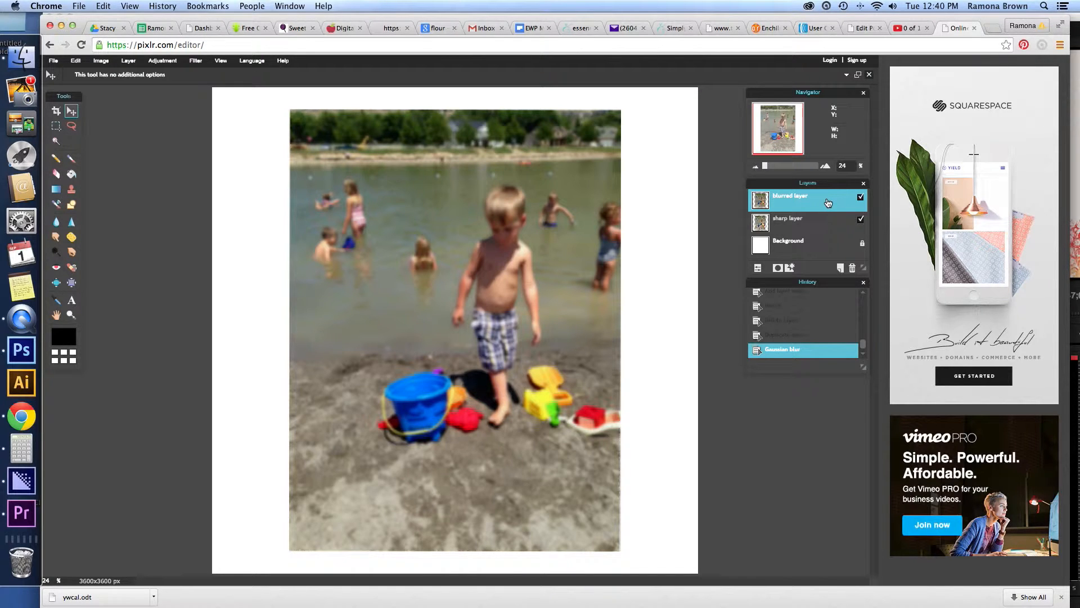
Move the blurred layer beneath the sharp layer and make the sharp layer active.
left_click_drag(828, 202, 829, 231)
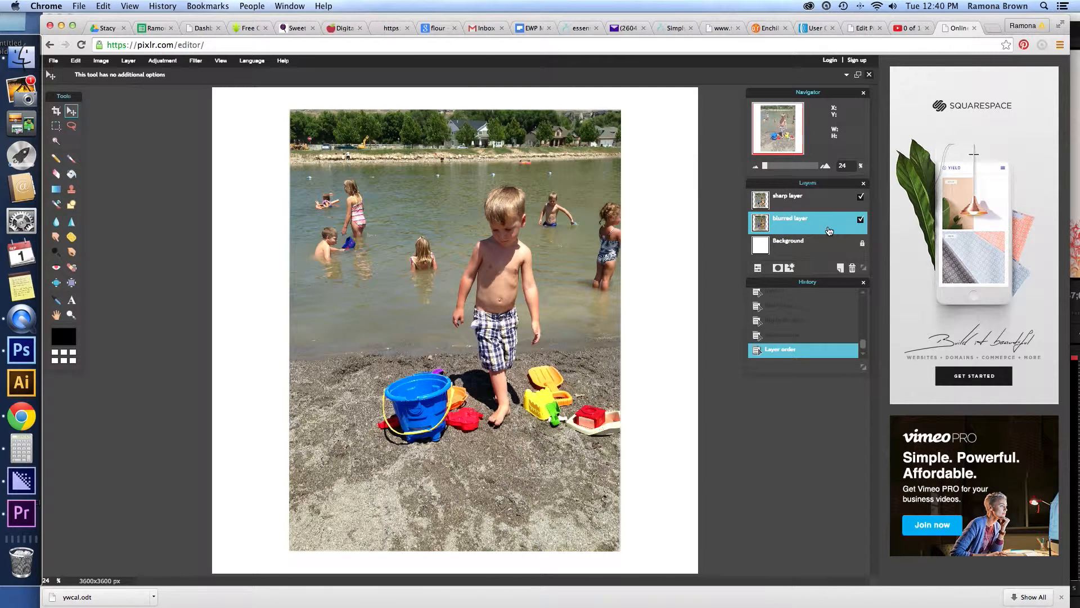
left_click(825, 204)
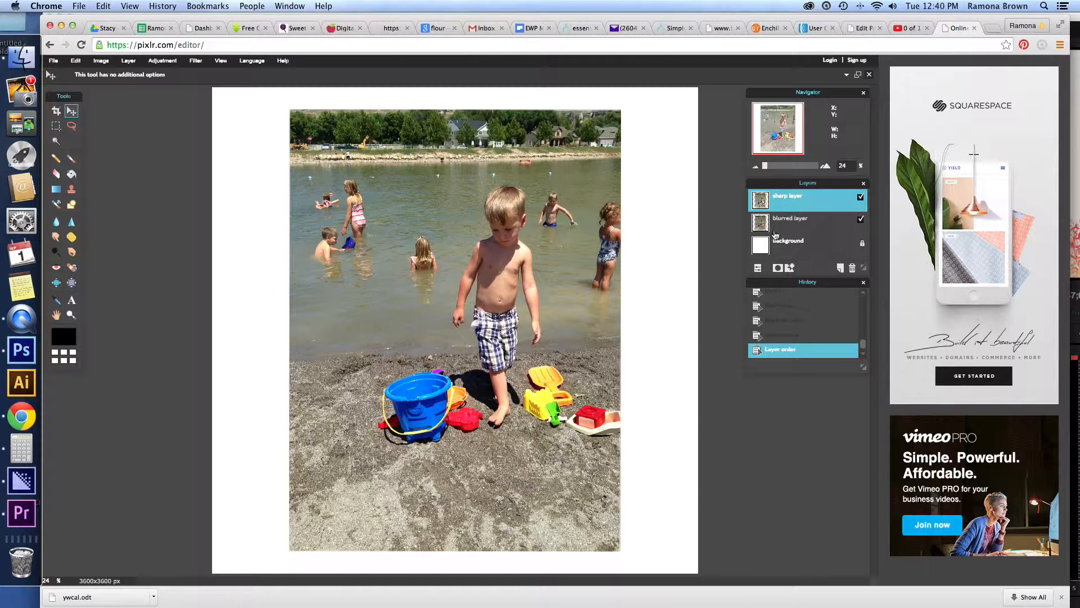
Set up the Eraser with the soft 200 brush and enlarge its diameter to 640.
left_click(56, 176)
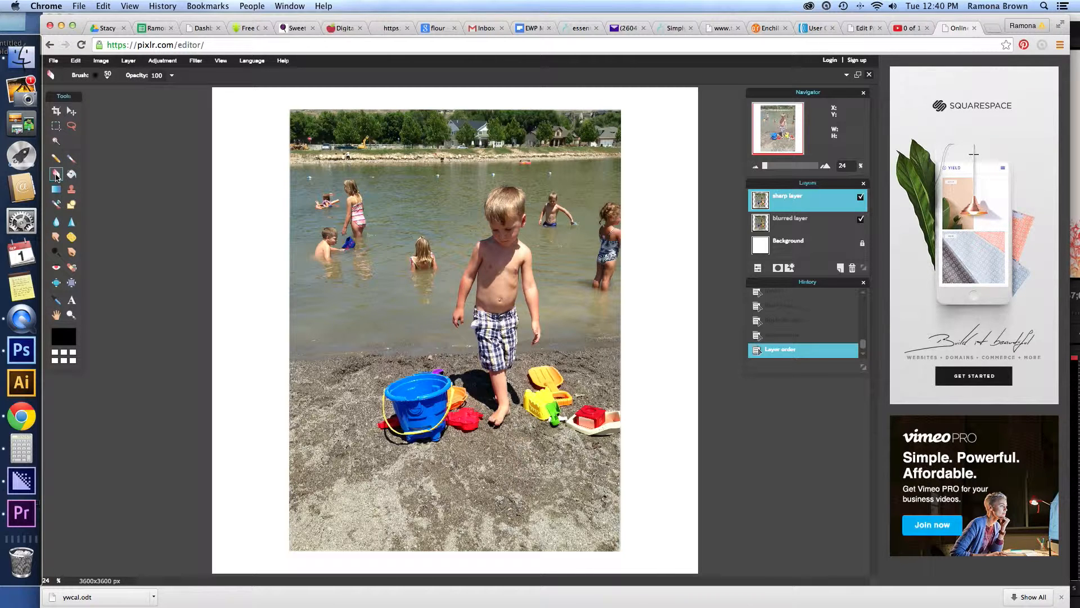
left_click(107, 77)
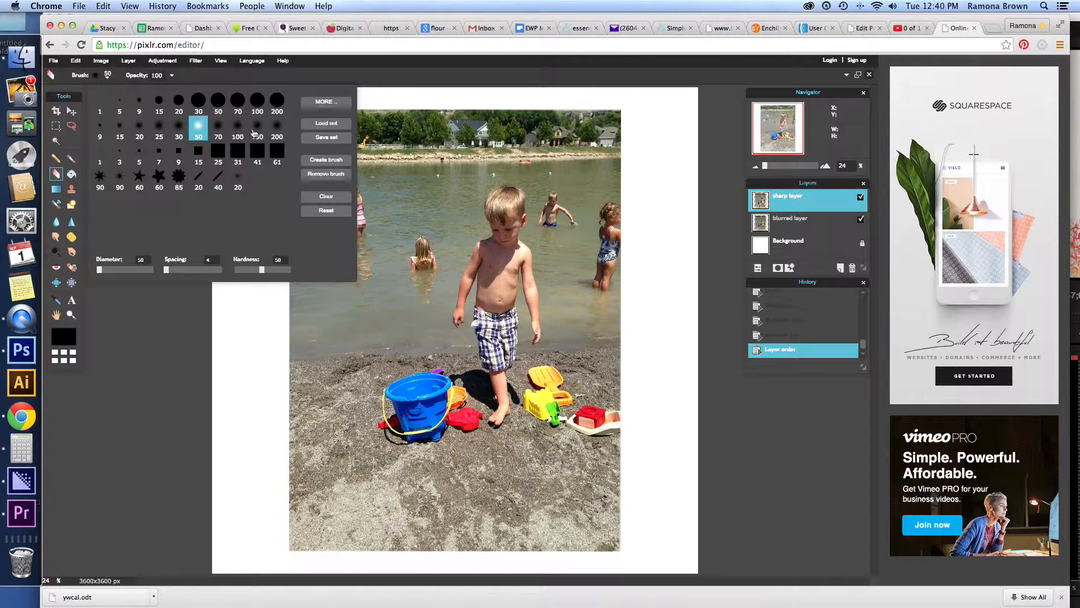
left_click(276, 129)
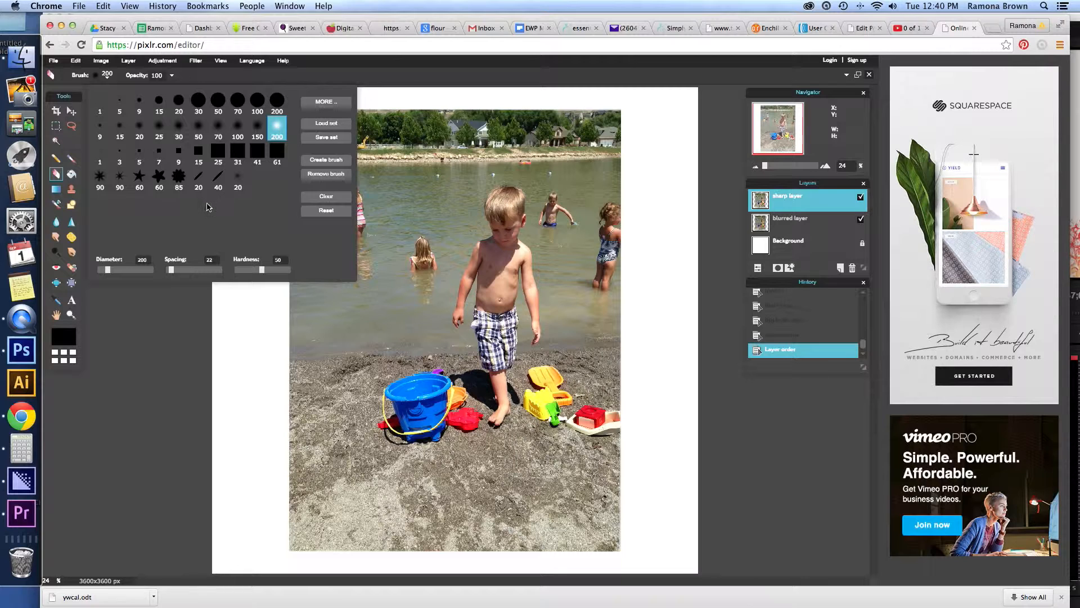
key("super+Tab")
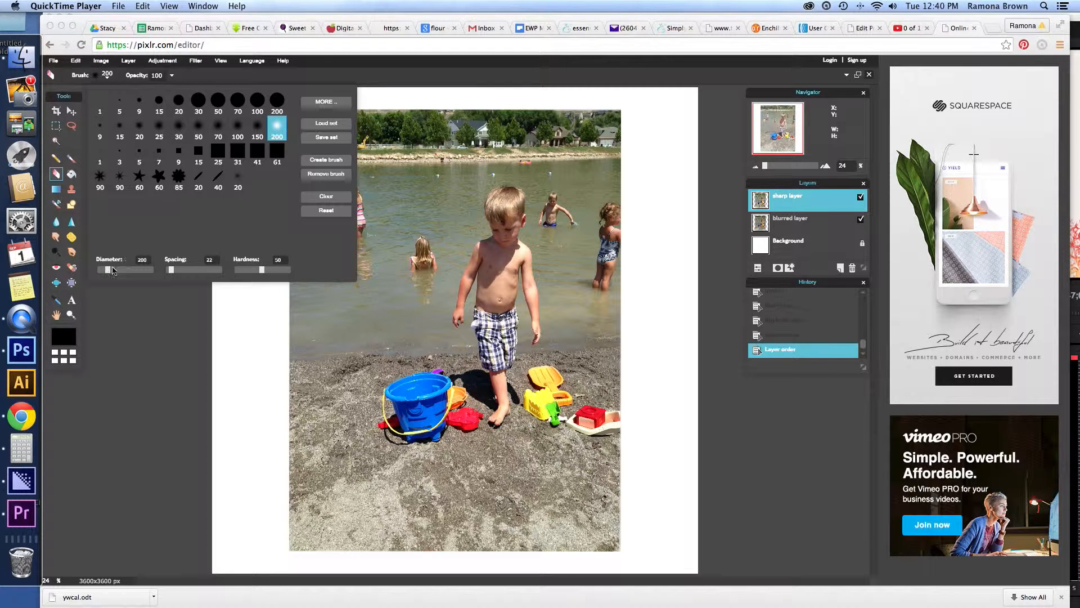
key("super+Tab")
left_click_drag(103, 270, 192, 270)
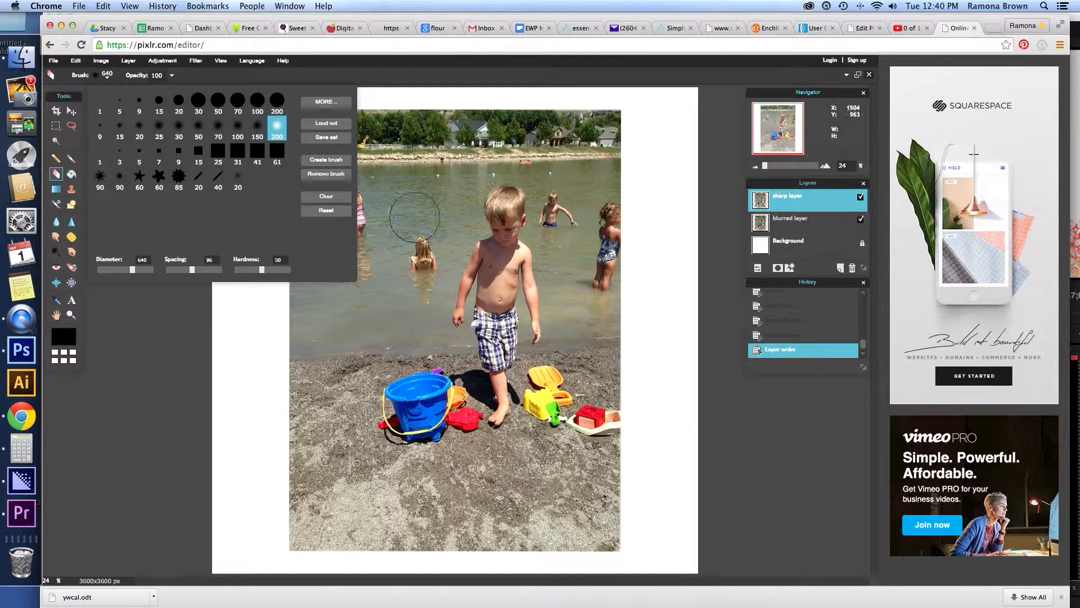
left_click(379, 83)
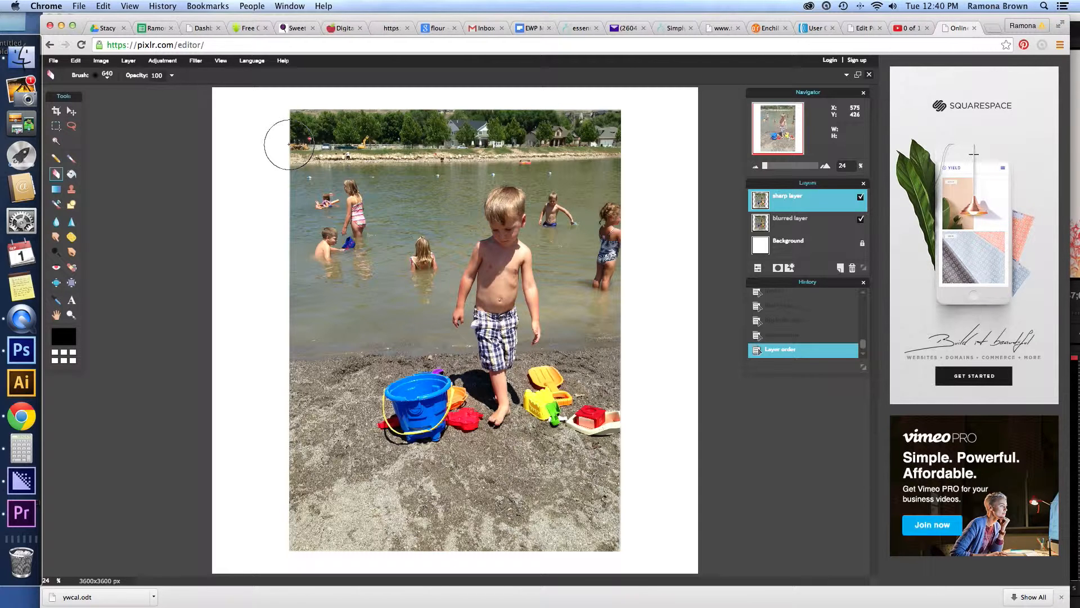
Erase the trees, shoreline, water and swimmers around the boy on the sharp layer, leaving him and the beach intact.
mouse_move(289, 144)
left_mouse_down()
mouse_move(277, 150)
mouse_move(307, 130)
mouse_move(296, 111)
mouse_move(350, 106)
mouse_move(353, 121)
mouse_move(531, 130)
mouse_move(603, 126)
mouse_move(599, 116)
mouse_move(609, 291)
mouse_move(586, 306)
mouse_move(616, 298)
left_mouse_up()
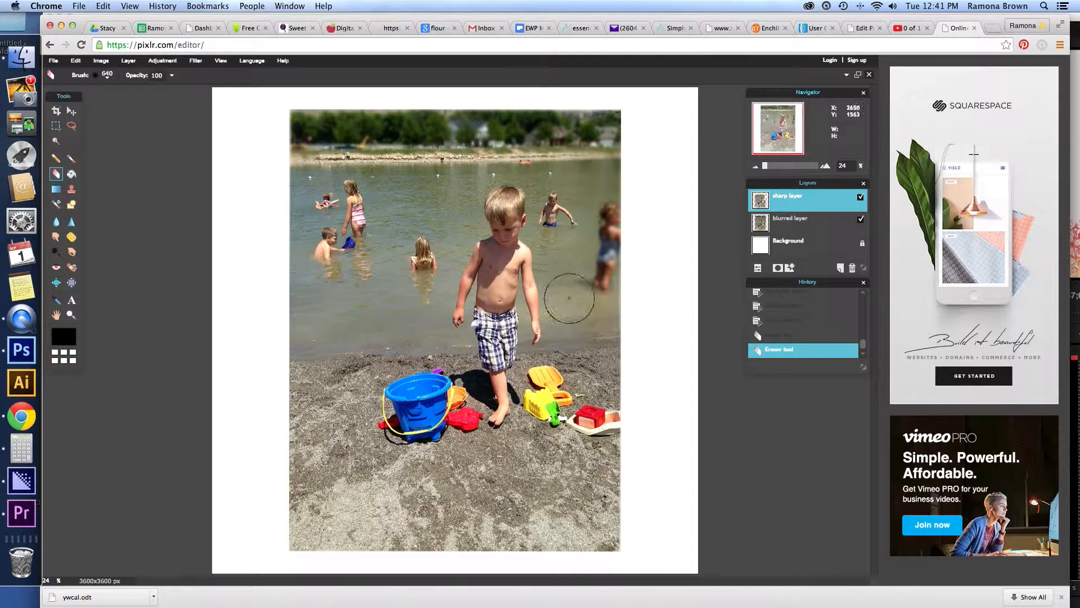
left_click(556, 232)
mouse_move(565, 232)
left_mouse_down()
mouse_move(558, 172)
mouse_move(531, 149)
mouse_move(466, 151)
mouse_move(439, 197)
mouse_move(415, 290)
mouse_move(288, 288)
mouse_move(275, 277)
mouse_move(326, 279)
mouse_move(376, 261)
mouse_move(401, 230)
mouse_move(408, 159)
mouse_move(429, 130)
mouse_move(327, 151)
mouse_move(307, 178)
mouse_move(326, 198)
mouse_move(325, 182)
mouse_move(308, 198)
mouse_move(350, 230)
mouse_move(343, 217)
mouse_move(329, 242)
left_mouse_up()
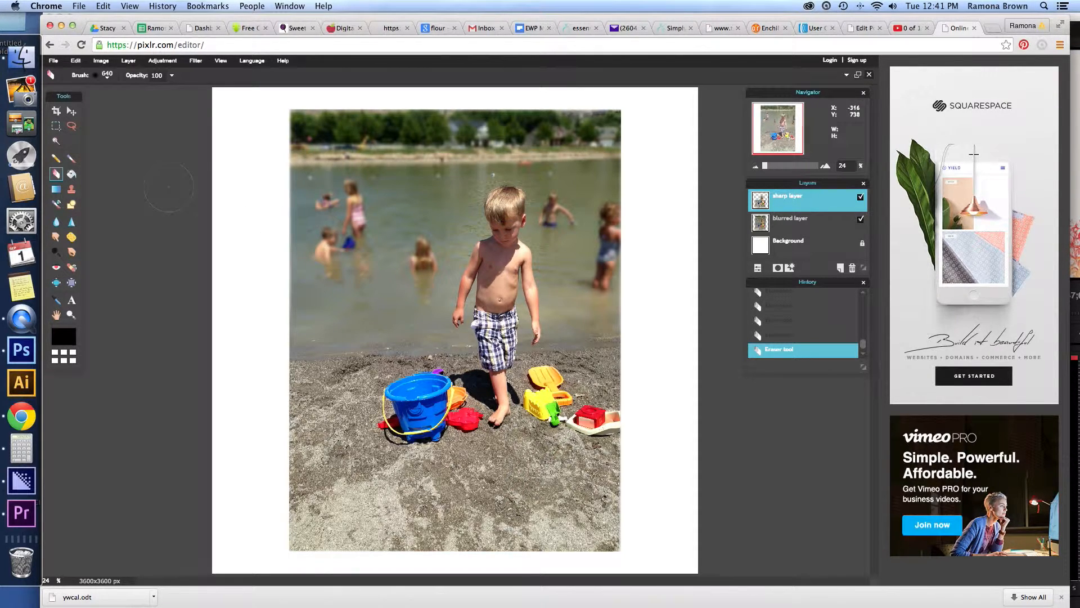
Set the Eraser opacity to 21.
left_click(171, 76)
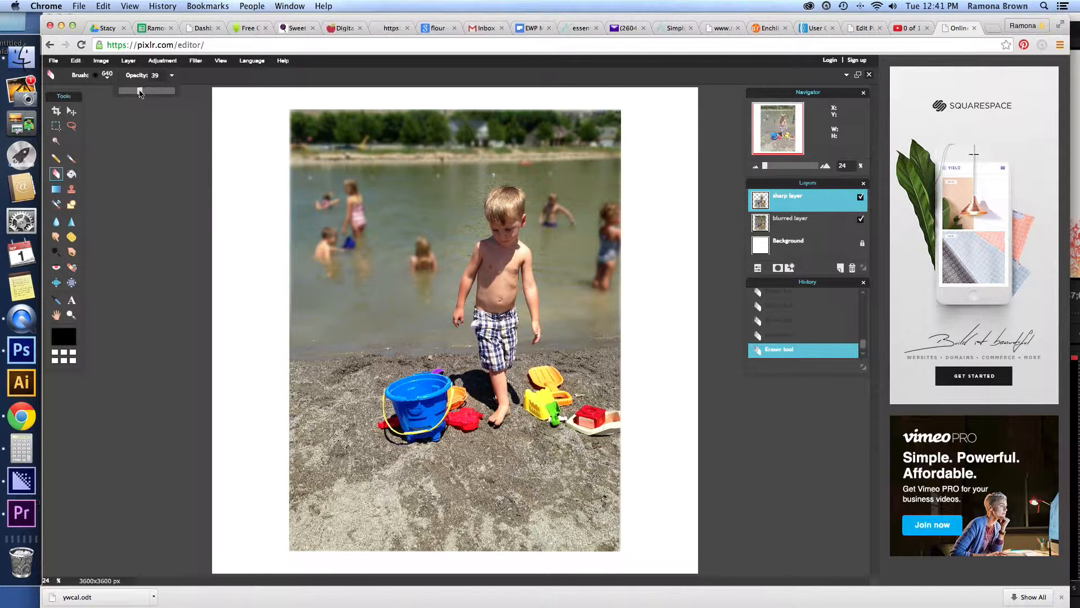
left_click(129, 92)
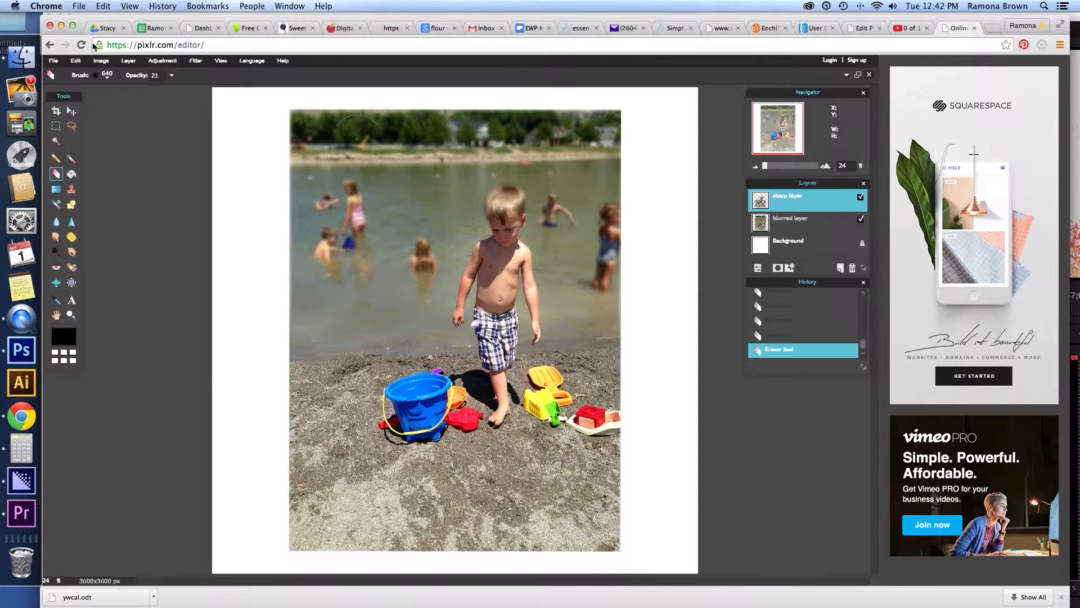
Undo the last eraser stroke on the sharp layer.
left_click(104, 7)
left_click(106, 7)
left_click(106, 6)
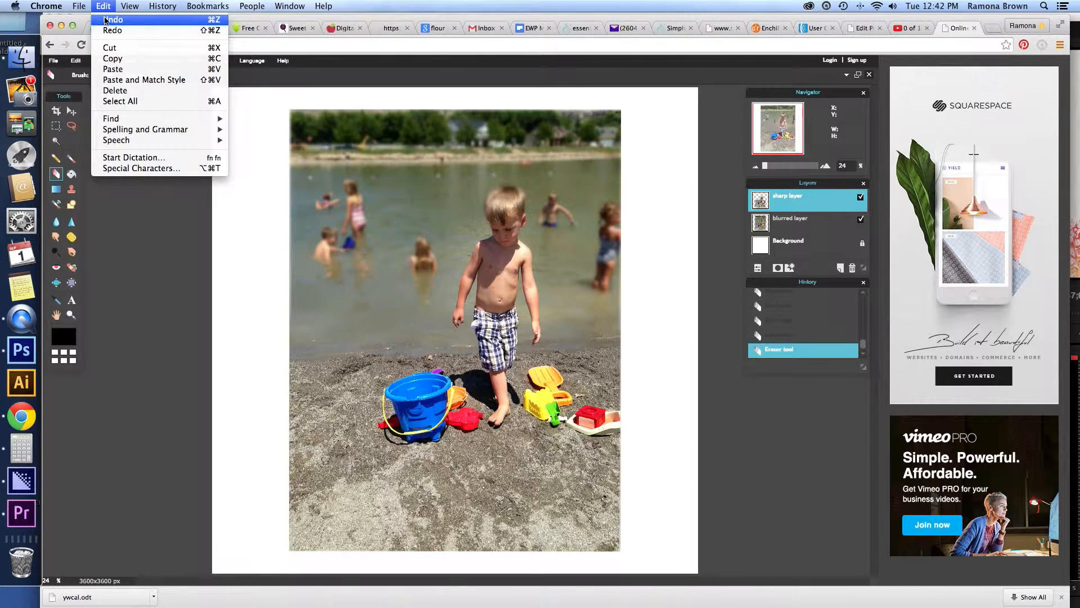
left_click(104, 22)
left_click(103, 7)
left_click(104, 21)
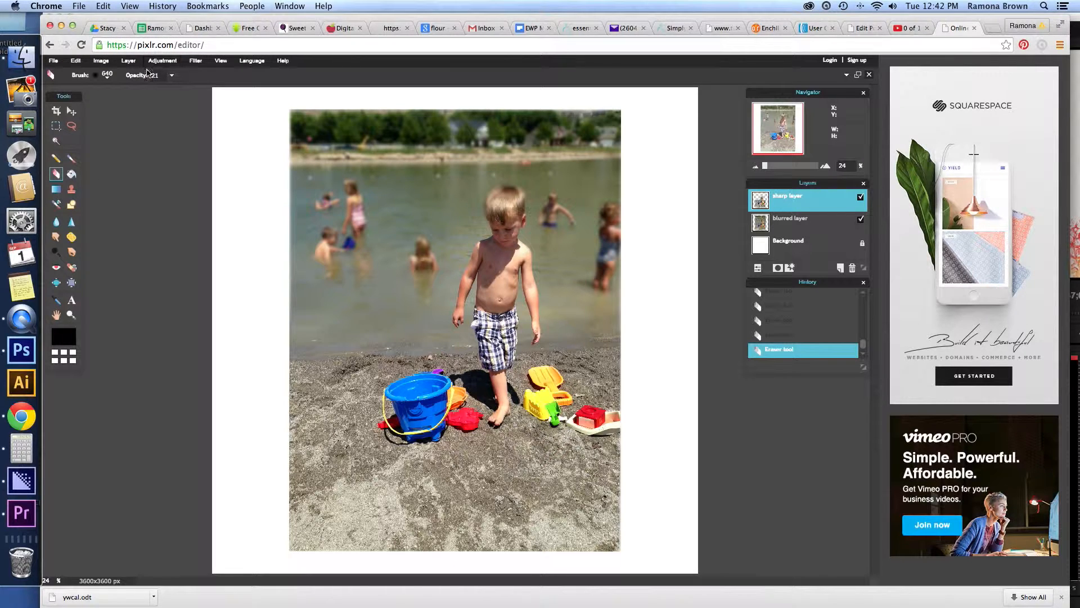
left_click(75, 61)
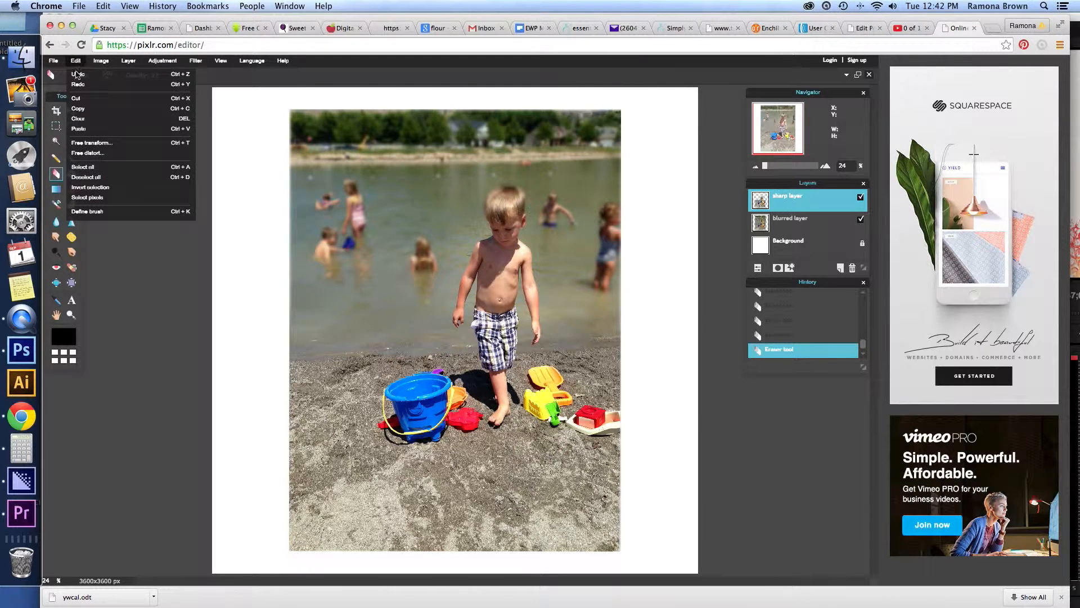
left_click(77, 76)
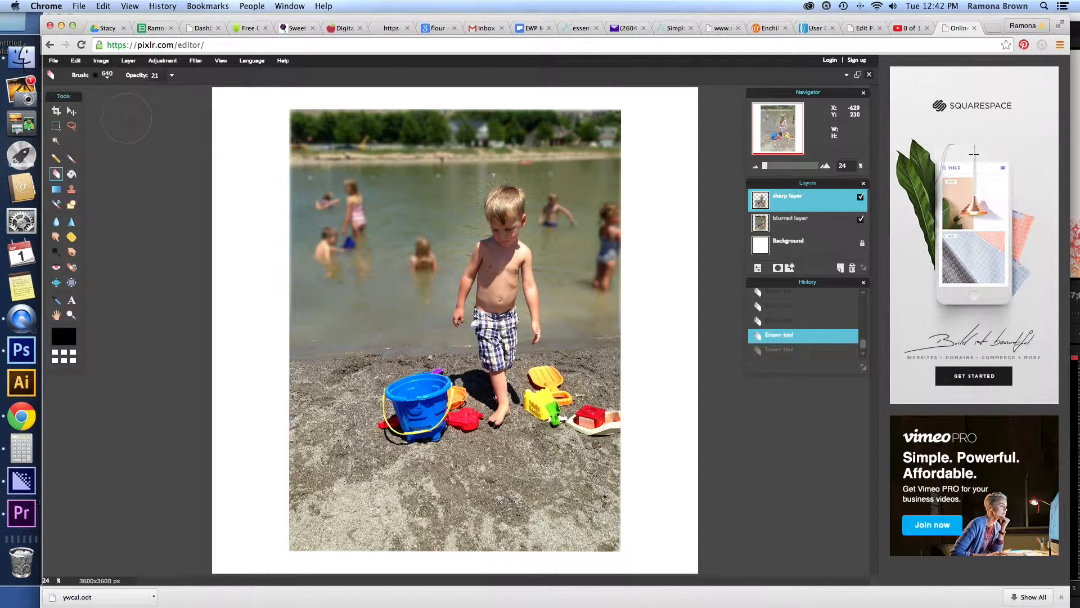
Set the Eraser diameter to 310 and lightly erase the sharp water beside the boy's head.
left_click(107, 78)
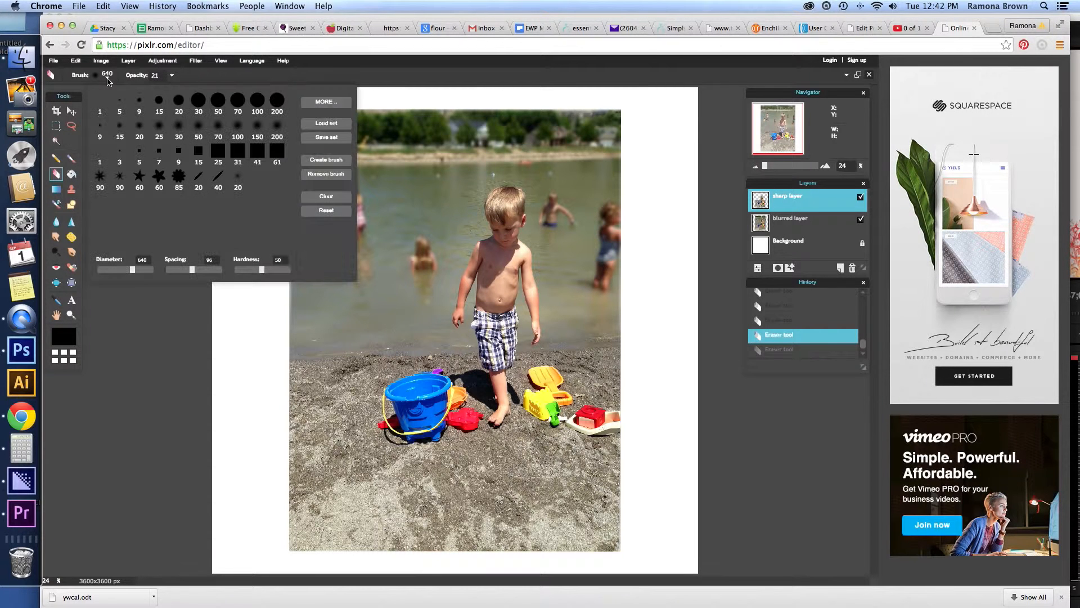
left_click_drag(134, 271, 114, 272)
left_click(465, 236)
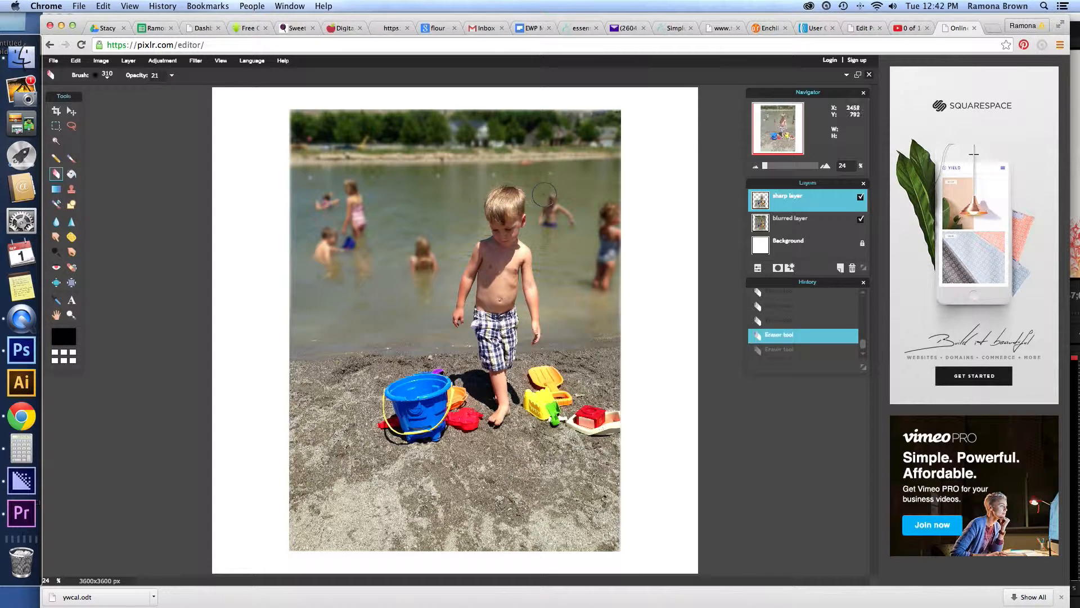
left_click(533, 181)
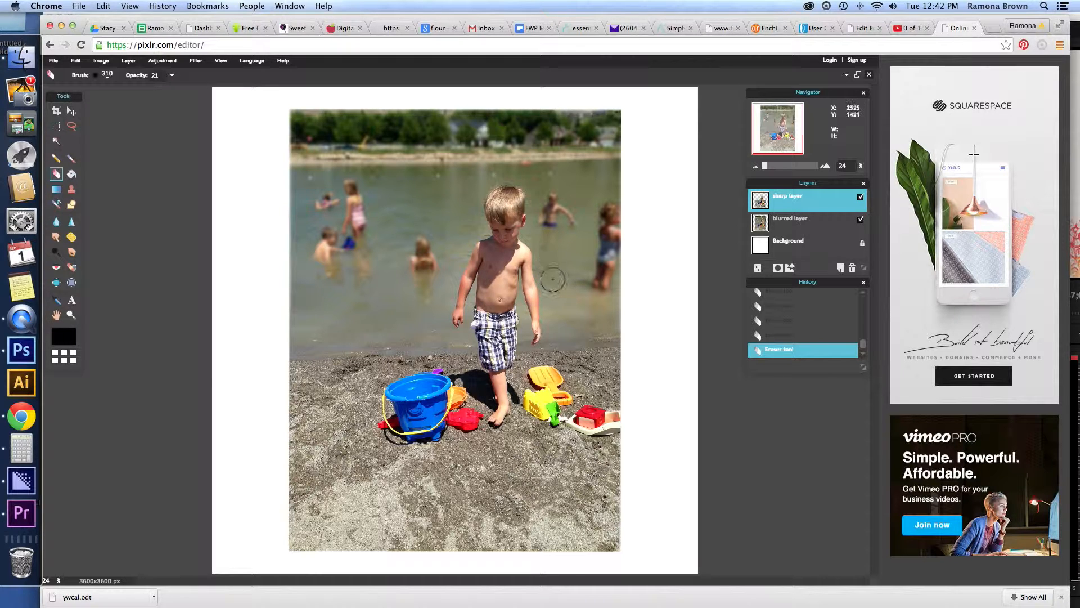
Set the Eraser opacity to 10 and switch back to the Move tool.
left_click(172, 75)
left_click_drag(128, 94, 123, 94)
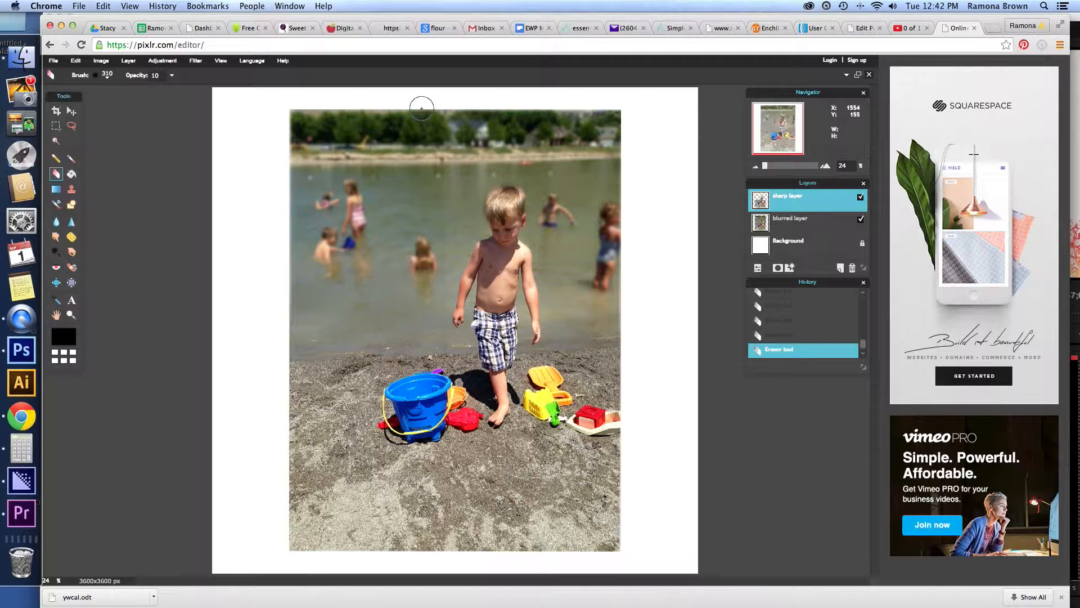
left_click(71, 112)
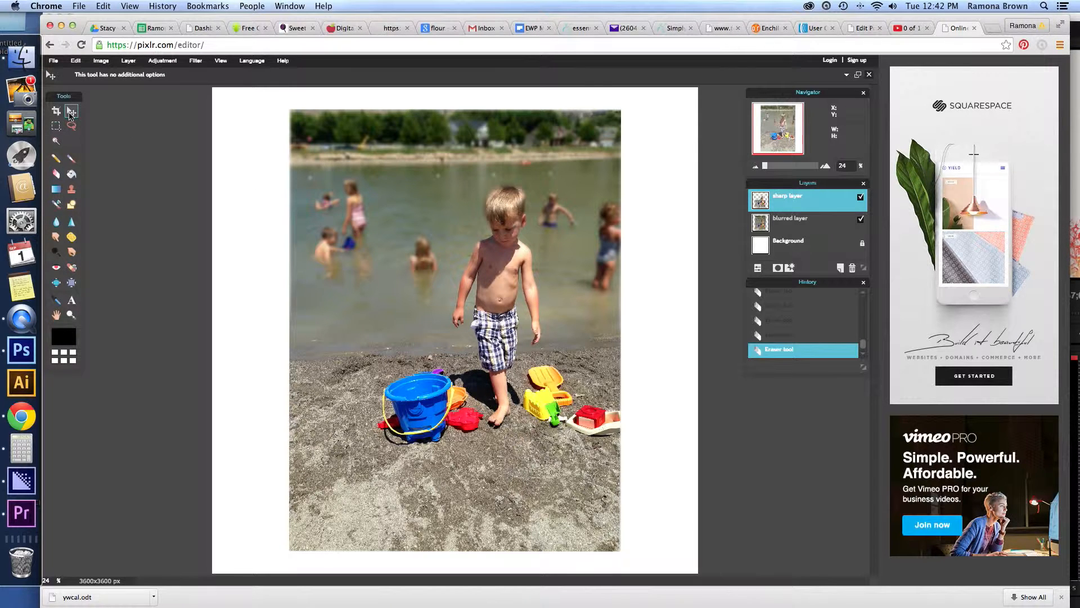